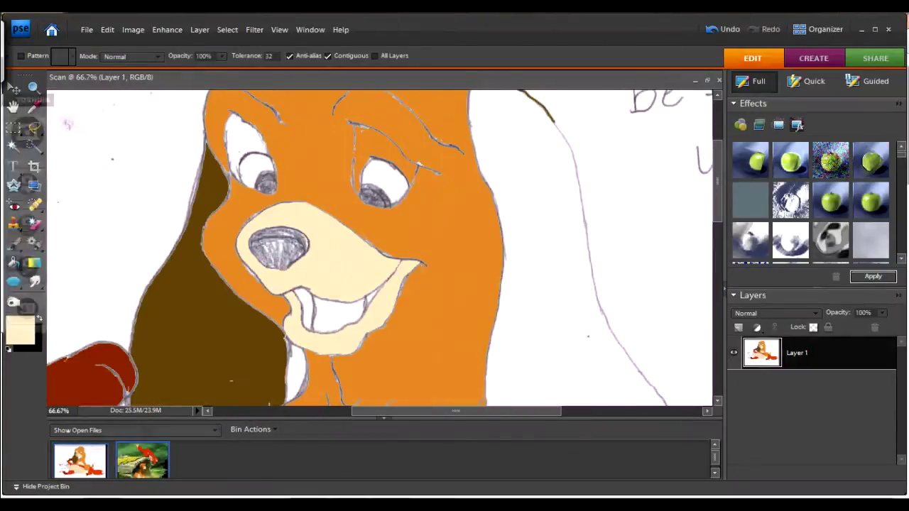
Outline the dog's nose and fill it solid black with the 6 px brush.
{"action": "scroll", "coordinate": [380, 247], "scroll_direction": "down", "scroll_amount": 1}
{"action": "scroll", "coordinate": [380, 247], "scroll_direction": "up", "scroll_amount": 2}
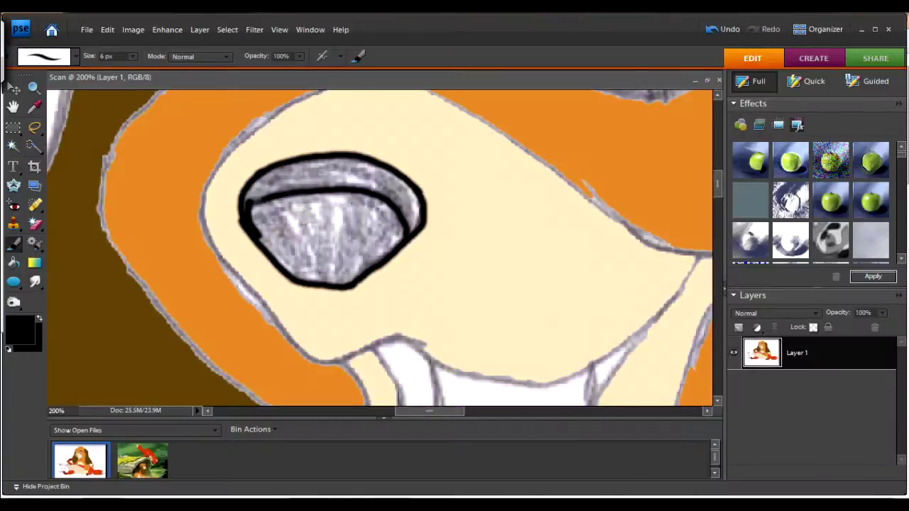
{"action": "left_click_drag", "start_coordinate": [245, 206], "coordinate": [341, 227]}
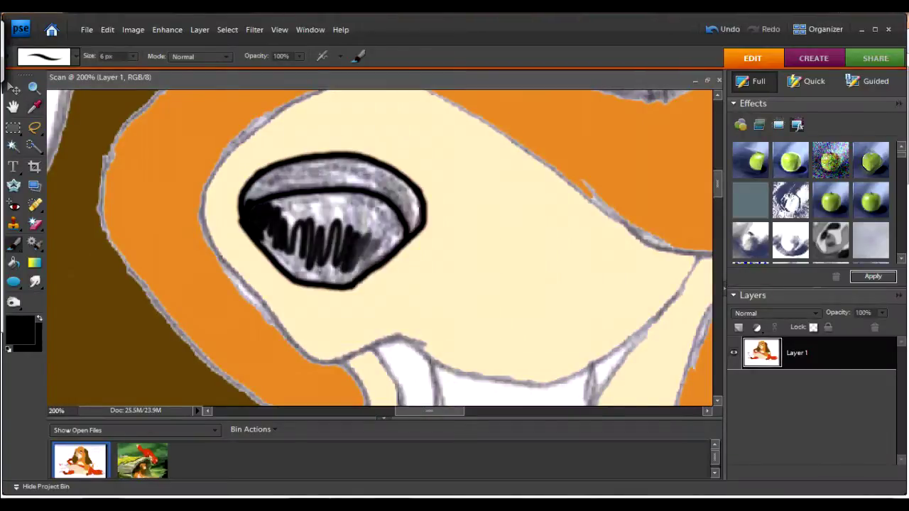
{"action": "key", "text": "ctrl+z"}
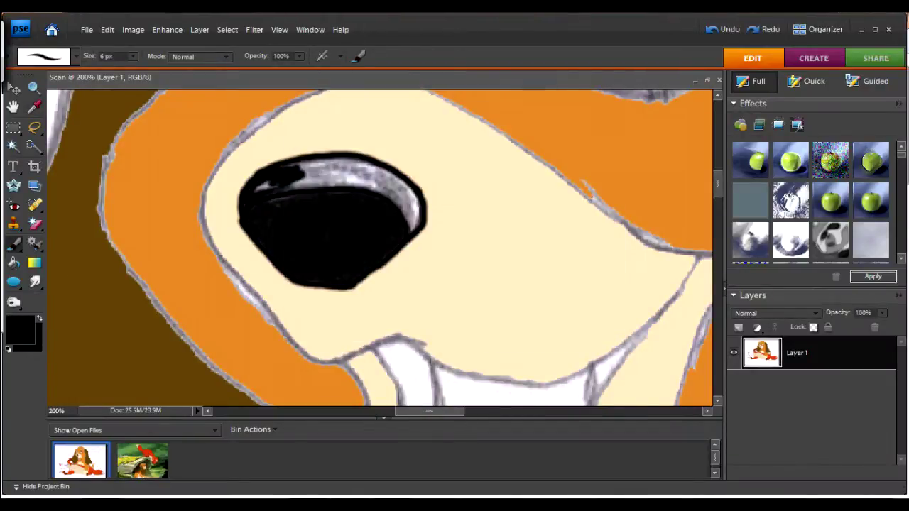
Outline both of the dog's eyes in black and fill the pupils solid black.
{"action": "scroll", "coordinate": [380, 249], "scroll_direction": "up", "scroll_amount": 5}
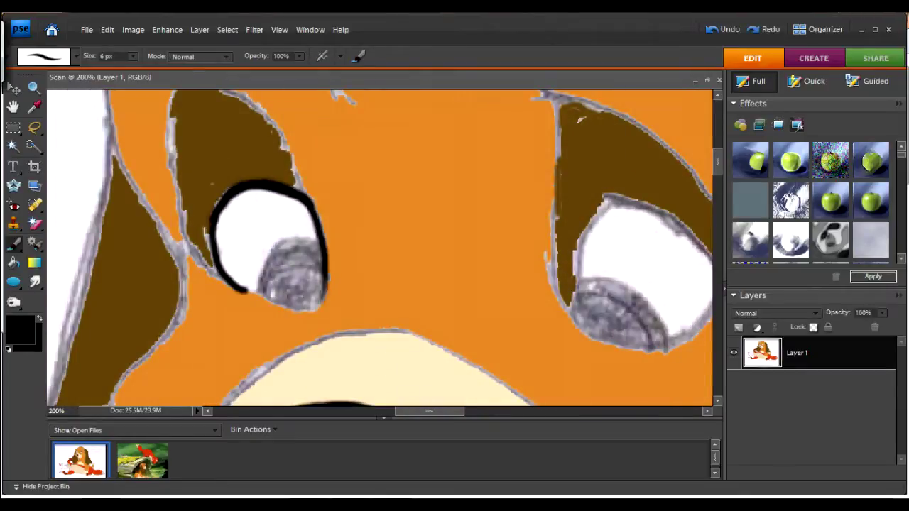
{"action": "left_click_drag", "start_coordinate": [578, 119], "coordinate": [289, 121]}
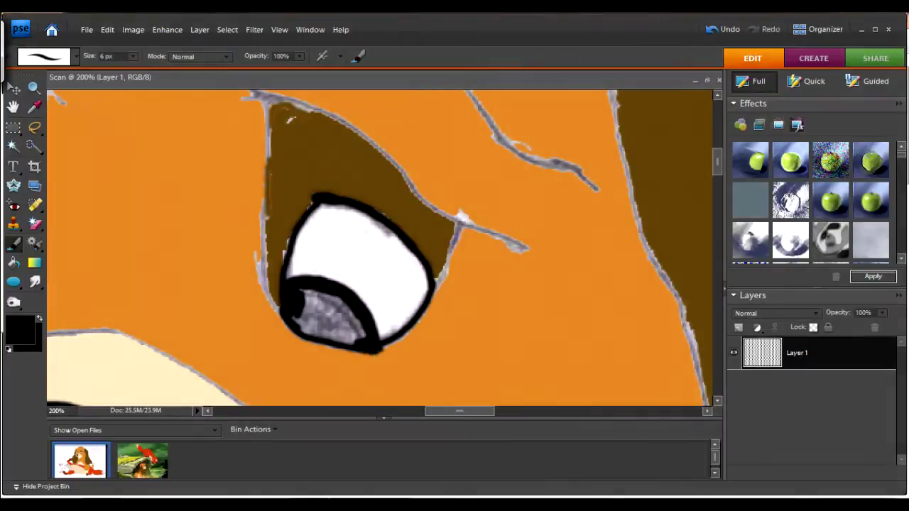
{"action": "scroll", "coordinate": [380, 248], "scroll_direction": "left", "scroll_amount": 10}
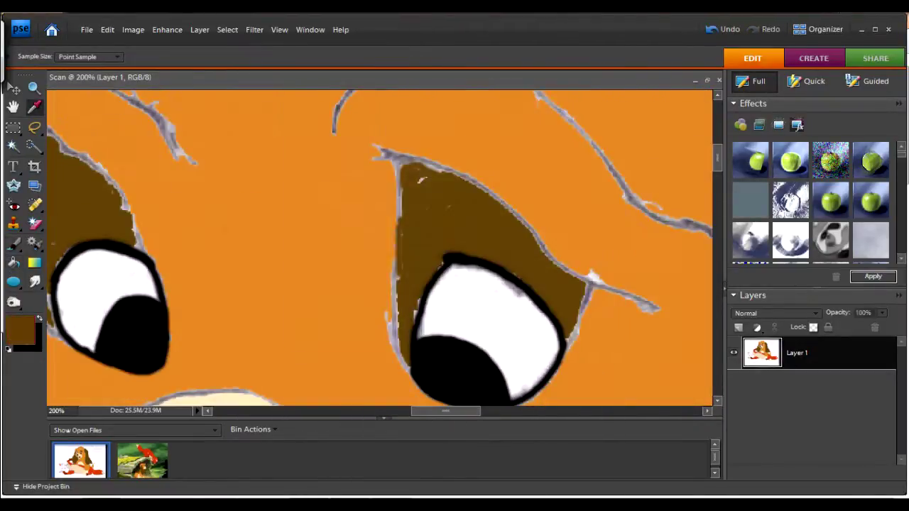
Brush the sampled brown over the grey sketch lines around both of the dog's eyelids.
{"action": "key", "text": "b"}
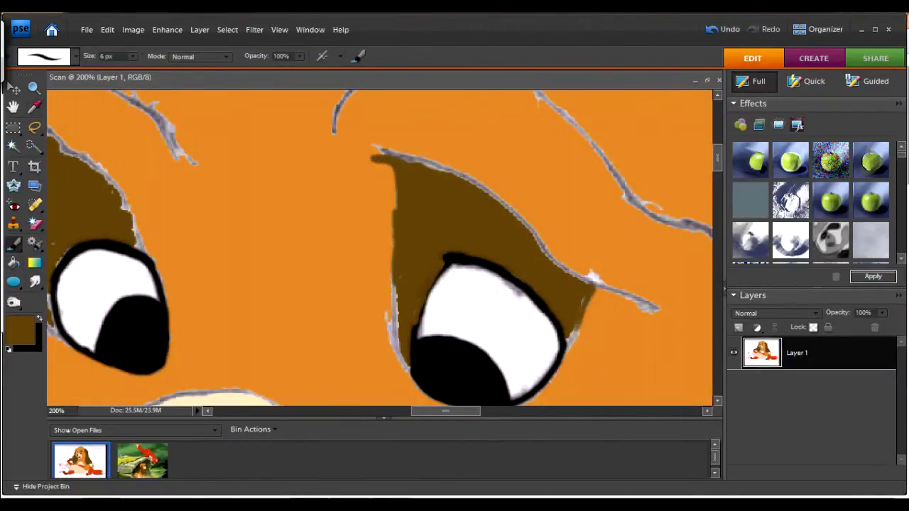
{"action": "scroll", "coordinate": [380, 248], "scroll_direction": "down", "scroll_amount": 4}
{"action": "scroll", "coordinate": [380, 249], "scroll_direction": "left", "scroll_amount": 8}
{"action": "scroll", "coordinate": [380, 248], "scroll_direction": "up", "scroll_amount": 2}
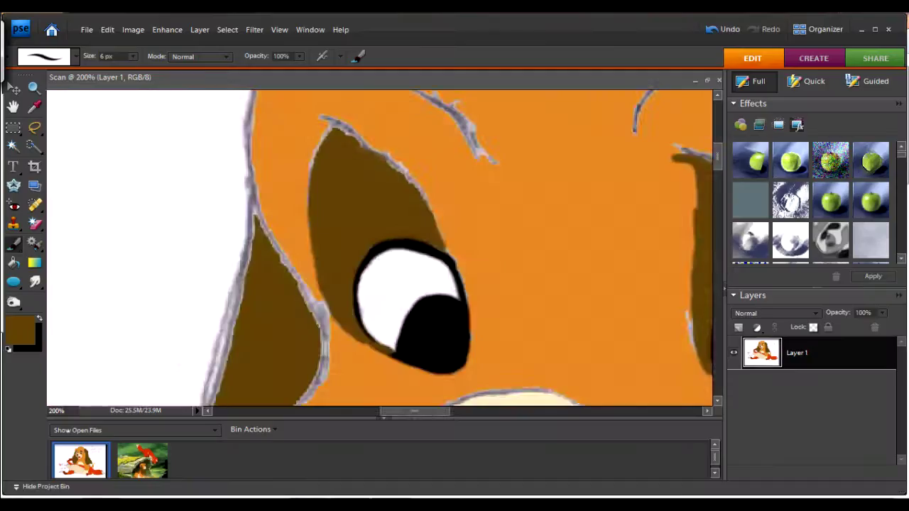
Cover the outer grey outline of the dog's large ear beside the white background with brown brush strokes.
{"action": "scroll", "coordinate": [380, 248], "scroll_direction": "right", "scroll_amount": 10}
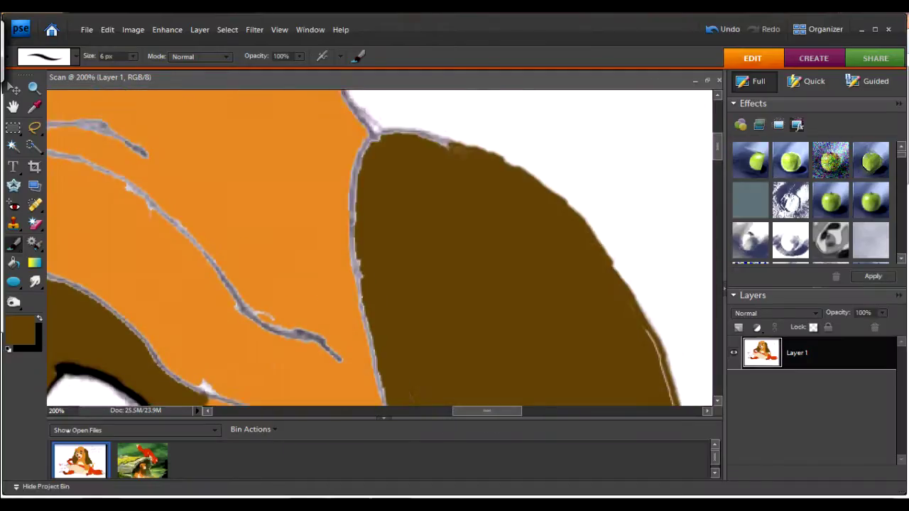
{"action": "scroll", "coordinate": [380, 249], "scroll_direction": "right", "scroll_amount": 6}
{"action": "scroll", "coordinate": [380, 248], "scroll_direction": "down", "scroll_amount": 5}
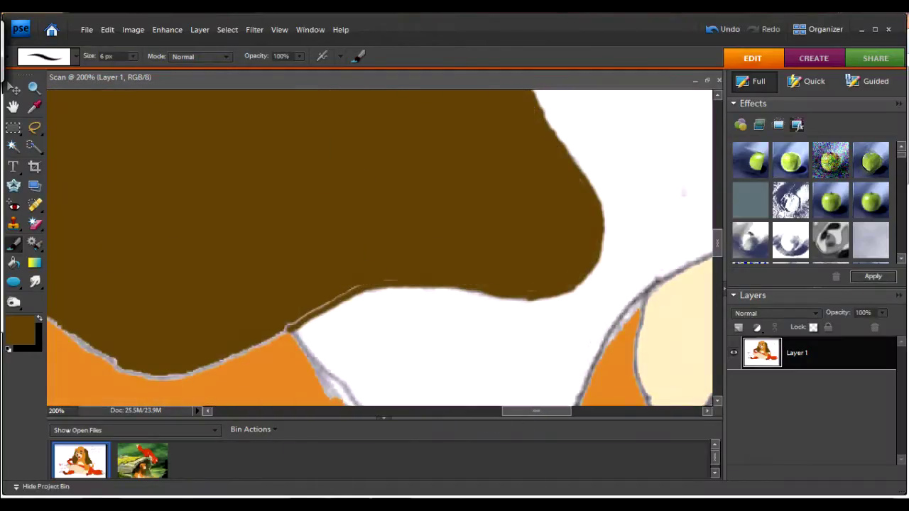
Paint brown over the grey outline of the dog's other ear, down past the dark red paw.
{"action": "scroll", "coordinate": [380, 248], "scroll_direction": "left", "scroll_amount": 8}
{"action": "scroll", "coordinate": [380, 248], "scroll_direction": "up", "scroll_amount": 5}
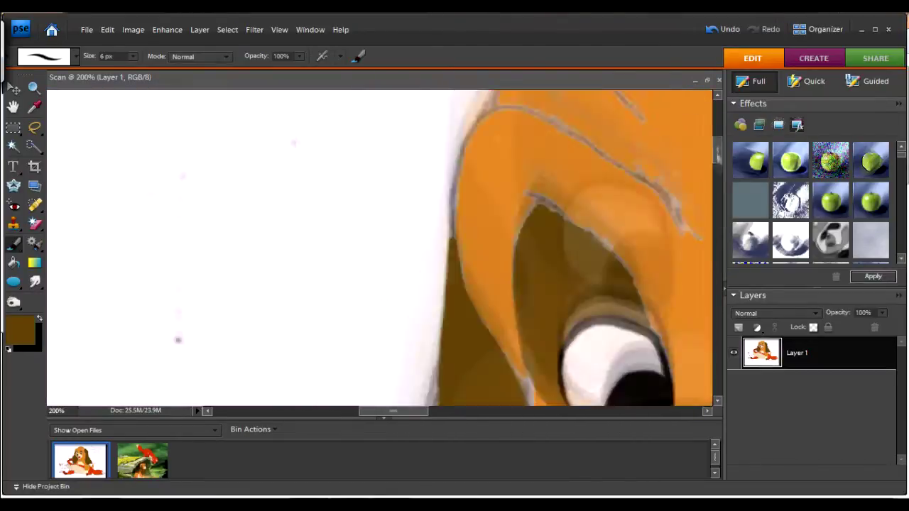
{"action": "scroll", "coordinate": [380, 249], "scroll_direction": "down", "scroll_amount": 10}
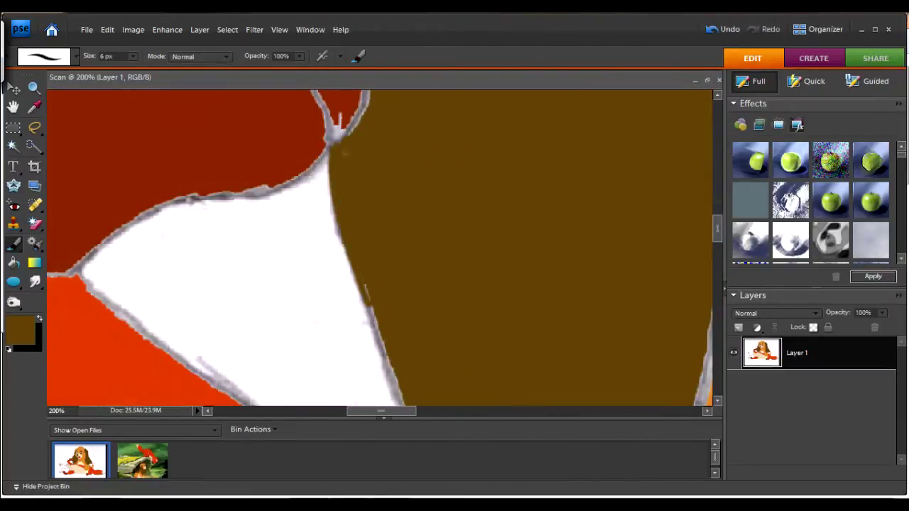
{"action": "scroll", "coordinate": [380, 249], "scroll_direction": "down", "scroll_amount": 5}
{"action": "key", "text": "z"}
{"action": "key", "text": "ctrl+minus"}
{"action": "key", "text": "ctrl+minus"}
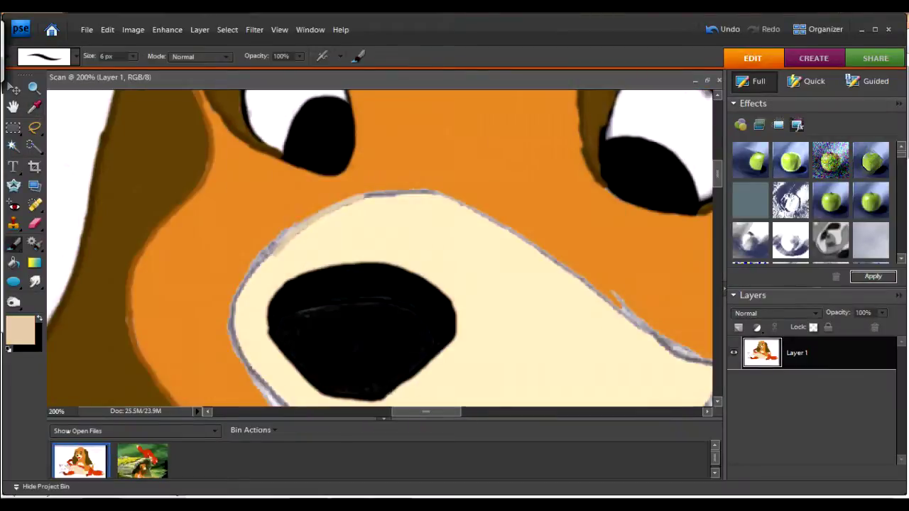
Retrace the grey outlines of the dog's muzzle and upper lip in tan, undoing unsatisfactory strokes.
{"action": "key", "text": "ctrl+z"}
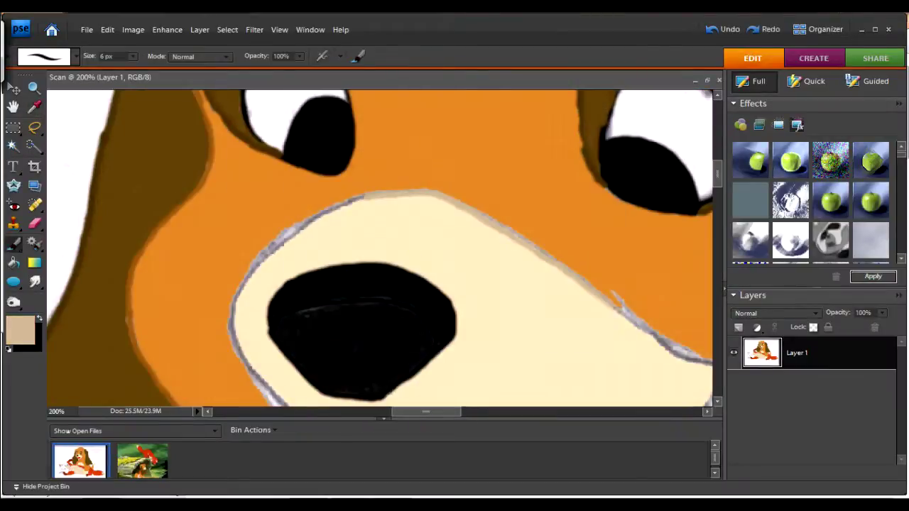
{"action": "scroll", "coordinate": [380, 248], "scroll_direction": "down", "scroll_amount": 5}
{"action": "key", "text": "ctrl+z"}
{"action": "scroll", "coordinate": [380, 248], "scroll_direction": "right", "scroll_amount": 1}
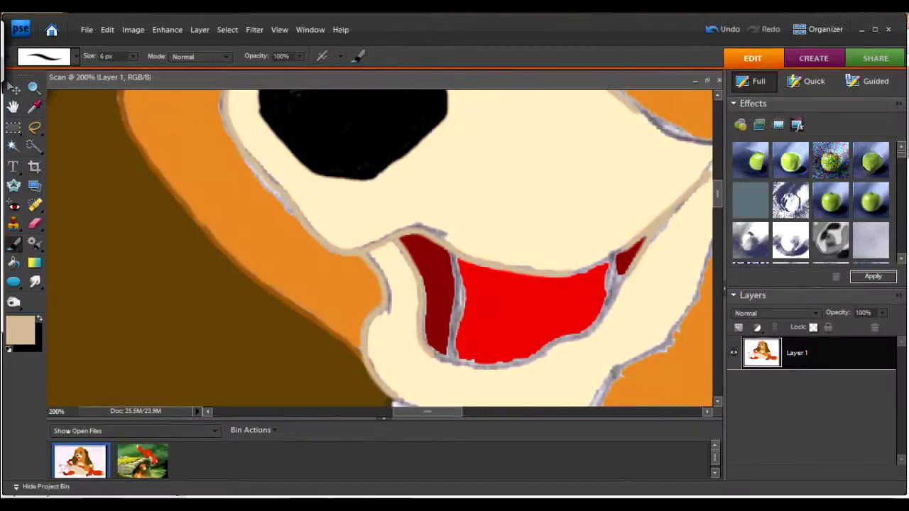
Trace the dog's lower lip and chin in tan and touch up their inner edges with cream.
{"action": "scroll", "coordinate": [380, 248], "scroll_direction": "right", "scroll_amount": 5}
{"action": "scroll", "coordinate": [380, 249], "scroll_direction": "down", "scroll_amount": 5}
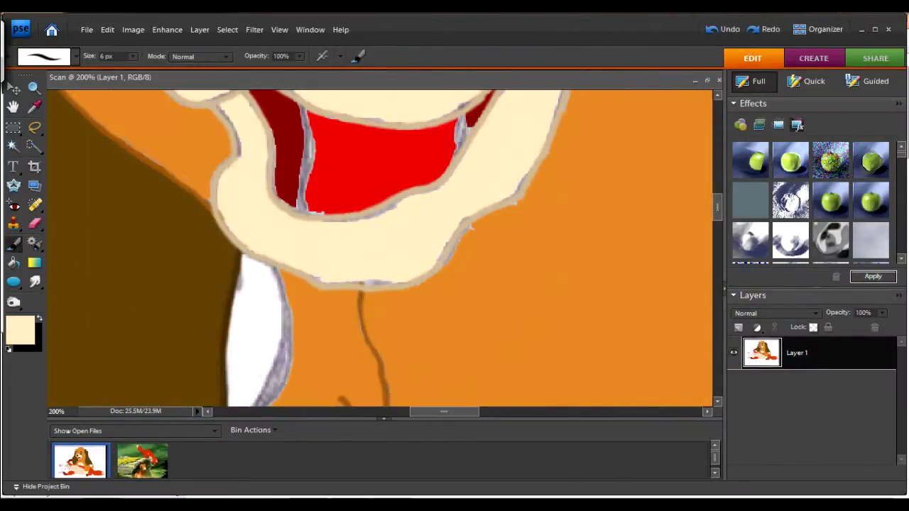
{"action": "scroll", "coordinate": [380, 249], "scroll_direction": "up", "scroll_amount": 4}
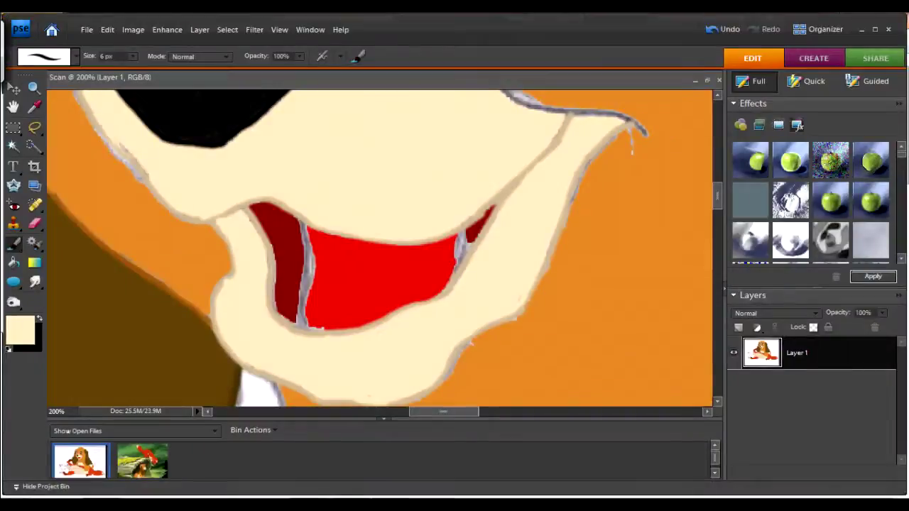
{"action": "scroll", "coordinate": [380, 249], "scroll_direction": "up", "scroll_amount": 3}
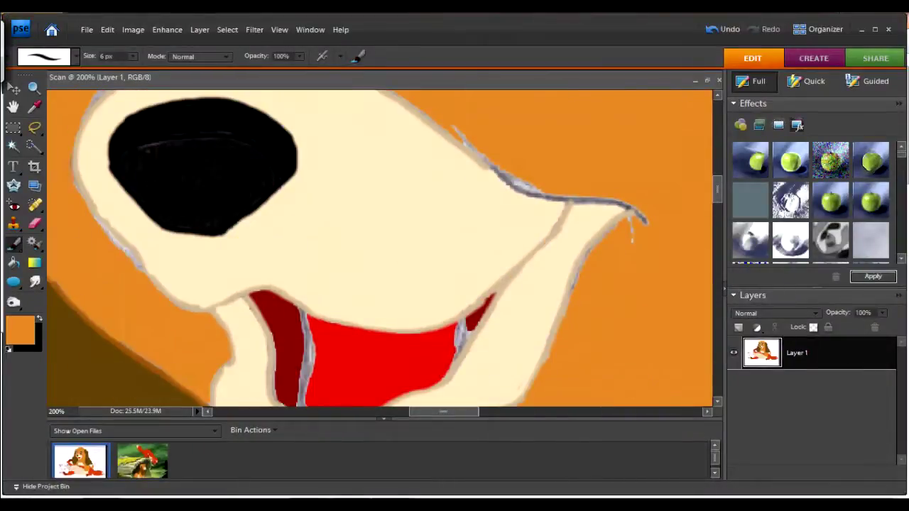
Clean up the muzzle's outer edge with orange and choose a darker orange-brown for the cheek line.
{"action": "scroll", "coordinate": [380, 249], "scroll_direction": "down", "scroll_amount": 5}
{"action": "scroll", "coordinate": [380, 248], "scroll_direction": "up", "scroll_amount": 6}
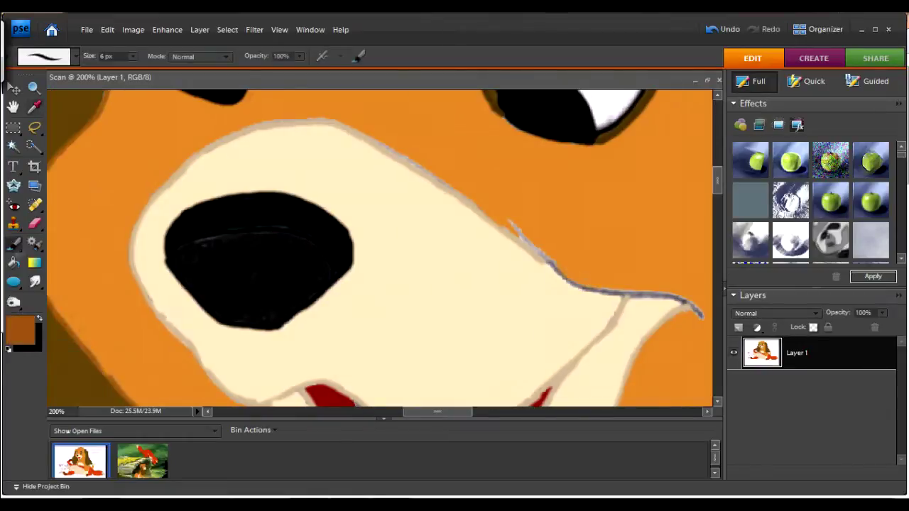
{"action": "scroll", "coordinate": [380, 249], "scroll_direction": "right", "scroll_amount": 3}
{"action": "scroll", "coordinate": [380, 248], "scroll_direction": "left", "scroll_amount": 3}
Set the foreground colour to dark red and paint over the grey lines inside the dog's mouth.
{"action": "scroll", "coordinate": [380, 249], "scroll_direction": "down", "scroll_amount": 5}
{"action": "left_click", "coordinate": [21, 330]}
{"action": "key", "text": "Return"}
{"action": "scroll", "coordinate": [368, 198], "scroll_direction": "up", "scroll_amount": 5}
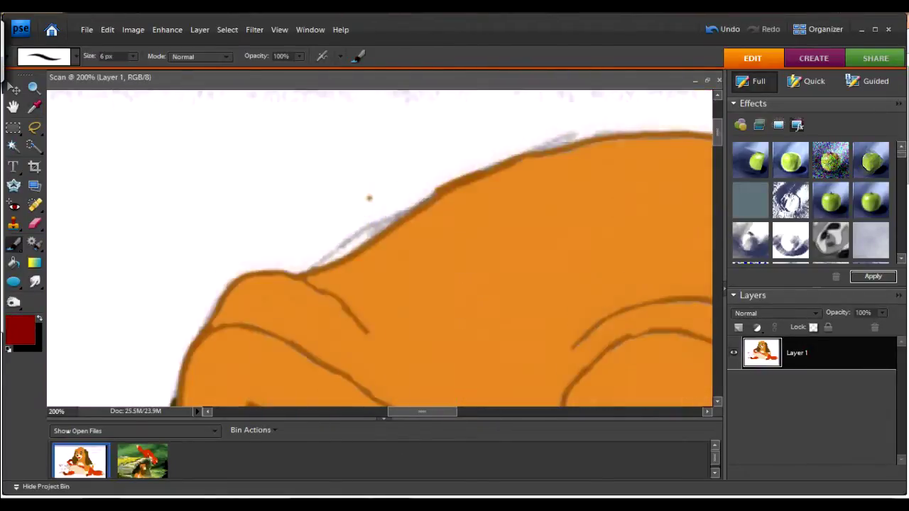
{"action": "scroll", "coordinate": [380, 249], "scroll_direction": "down", "scroll_amount": 5}
{"action": "scroll", "coordinate": [380, 248], "scroll_direction": "right", "scroll_amount": 4}
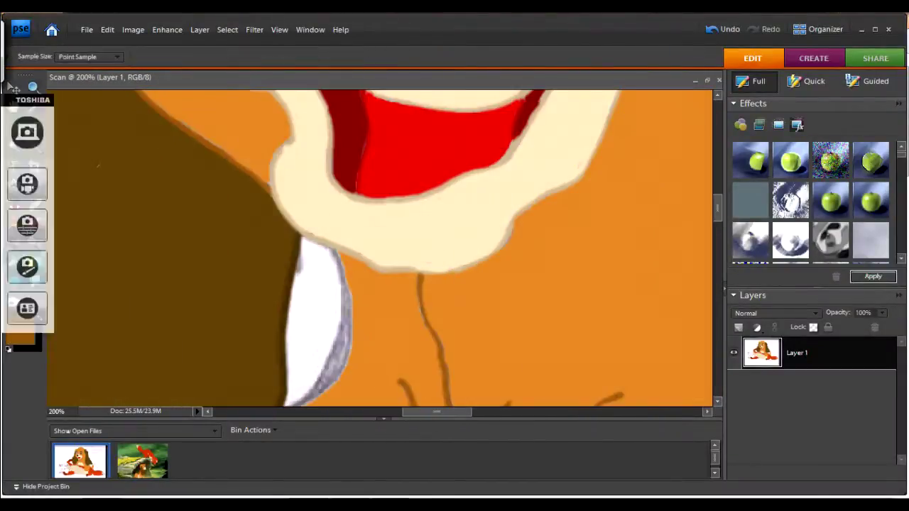
Trace the dog's neck, chest and body outlines in orange-brown over the grey sketch lines.
{"action": "scroll", "coordinate": [380, 248], "scroll_direction": "left", "scroll_amount": 4}
{"action": "scroll", "coordinate": [380, 248], "scroll_direction": "right", "scroll_amount": 4}
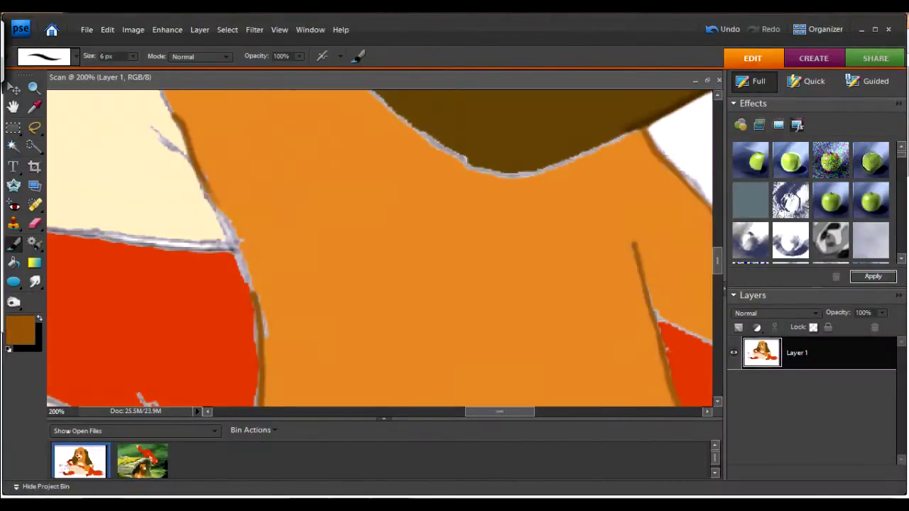
{"action": "scroll", "coordinate": [380, 248], "scroll_direction": "up", "scroll_amount": 3}
{"action": "scroll", "coordinate": [380, 248], "scroll_direction": "left", "scroll_amount": 5}
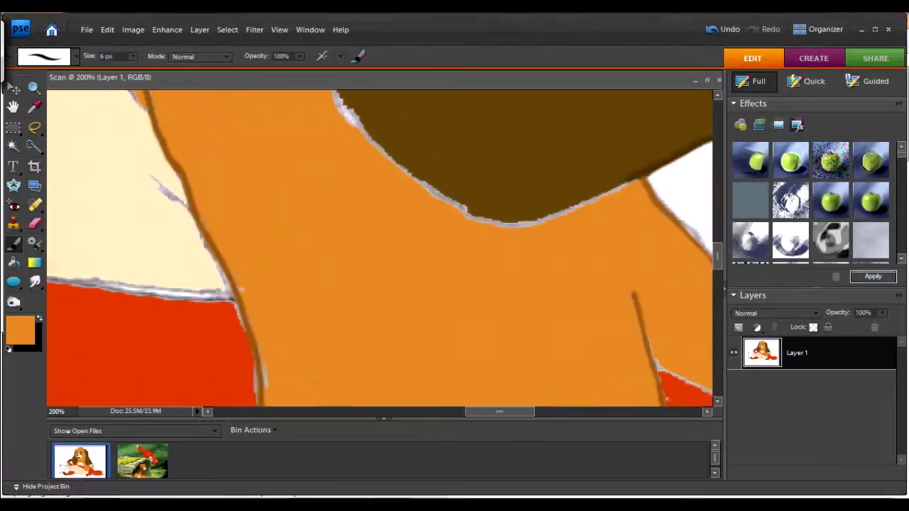
{"action": "scroll", "coordinate": [380, 248], "scroll_direction": "right", "scroll_amount": 2}
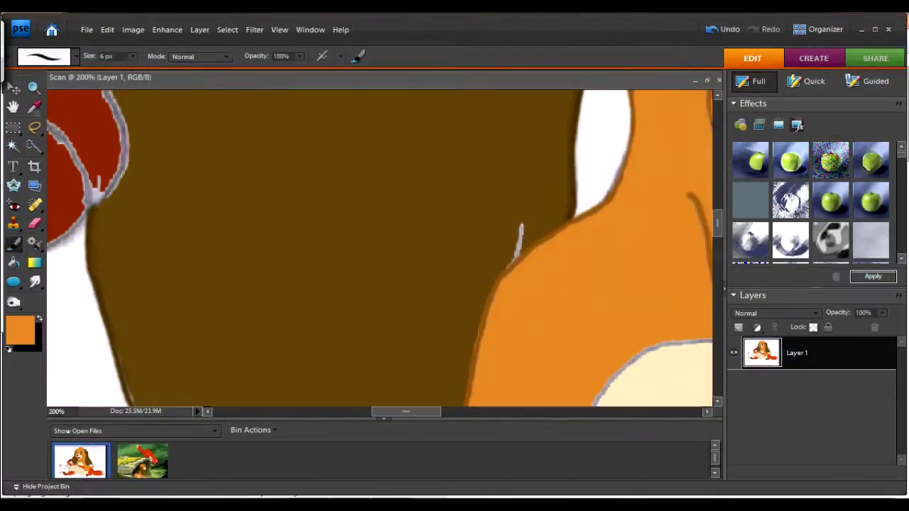
Retrace the dog's ear edges against the orange fur in a dark brown.
{"action": "left_click", "coordinate": [513, 259], "text": "alt"}
{"action": "scroll", "coordinate": [380, 248], "scroll_direction": "right", "scroll_amount": 3}
{"action": "scroll", "coordinate": [380, 249], "scroll_direction": "up", "scroll_amount": 3}
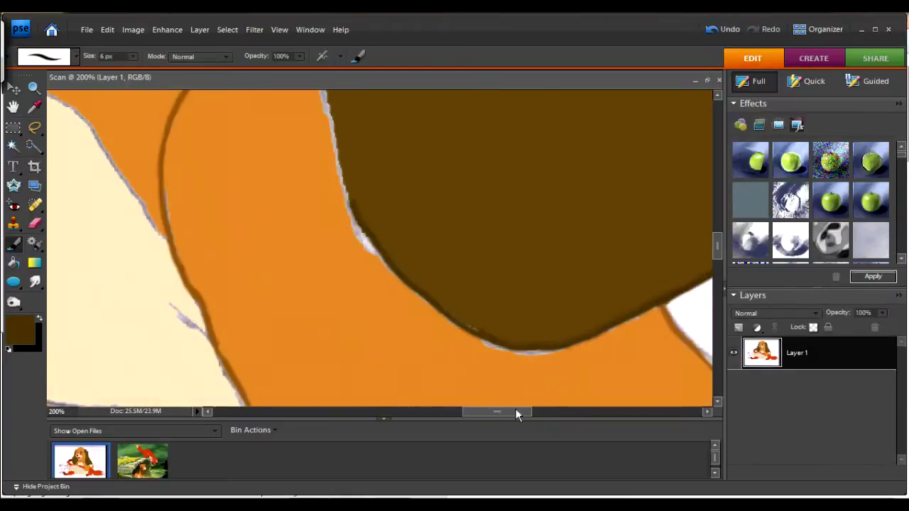
{"action": "scroll", "coordinate": [380, 248], "scroll_direction": "left", "scroll_amount": 2}
{"action": "scroll", "coordinate": [380, 249], "scroll_direction": "down", "scroll_amount": 3}
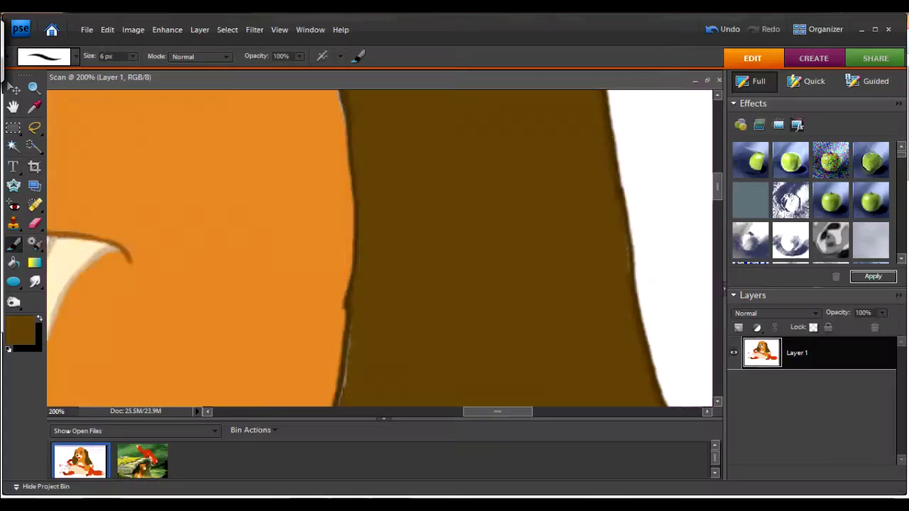
Sample the orange fur colour and paint over the grey remnants along the ear's lower edge.
{"action": "scroll", "coordinate": [380, 249], "scroll_direction": "down", "scroll_amount": 2}
{"action": "left_click", "coordinate": [507, 376], "text": "alt"}
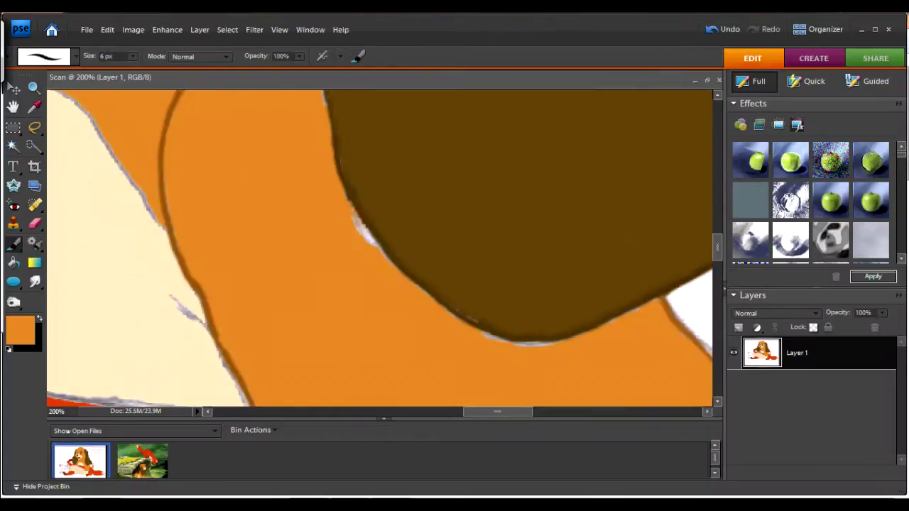
{"action": "scroll", "coordinate": [380, 249], "scroll_direction": "up", "scroll_amount": 2}
{"action": "scroll", "coordinate": [379, 249], "scroll_direction": "down", "scroll_amount": 2}
{"action": "scroll", "coordinate": [380, 249], "scroll_direction": "up", "scroll_amount": 2}
{"action": "scroll", "coordinate": [380, 248], "scroll_direction": "down", "scroll_amount": 3}
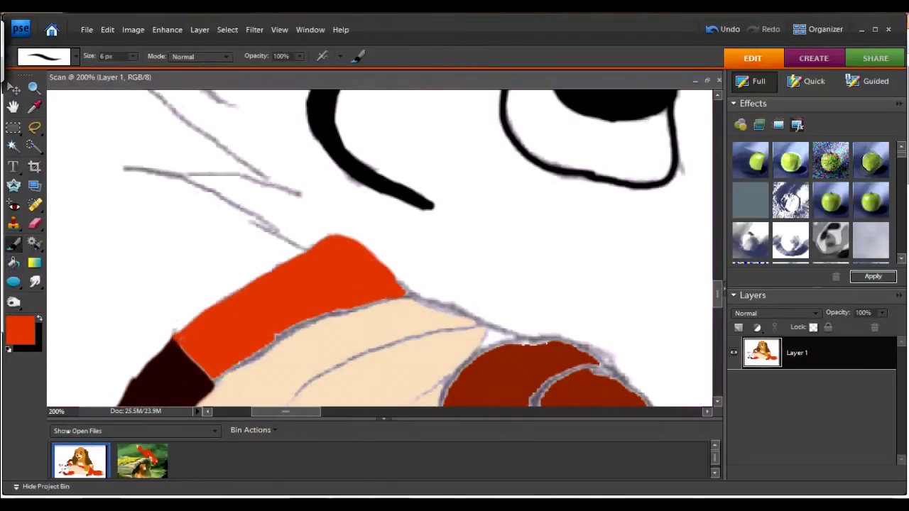
Retrace the fox's grey outlines in darker red, tan and maroon shades matching its fur, inner fur and paws.
{"action": "scroll", "coordinate": [380, 249], "scroll_direction": "down", "scroll_amount": 3}
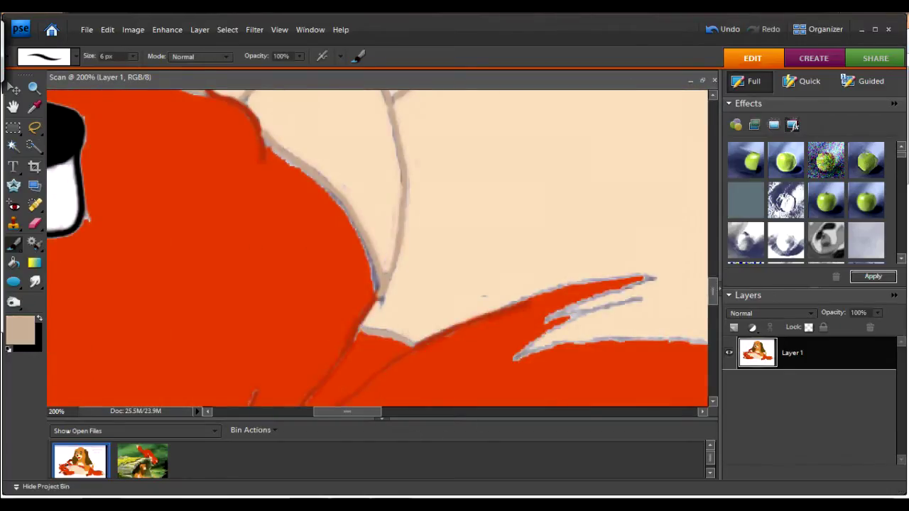
{"action": "scroll", "coordinate": [376, 249], "scroll_direction": "right", "scroll_amount": 5}
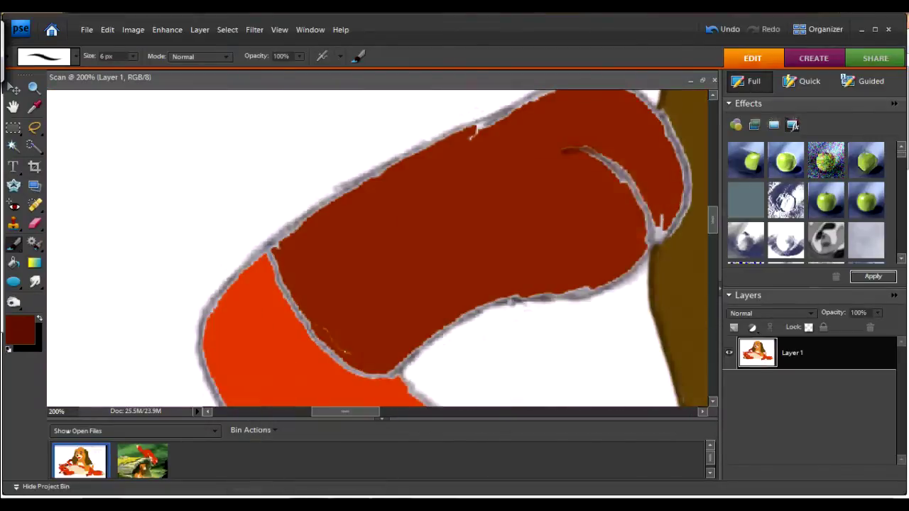
{"action": "left_click_drag", "start_coordinate": [359, 416], "coordinate": [516, 415]}
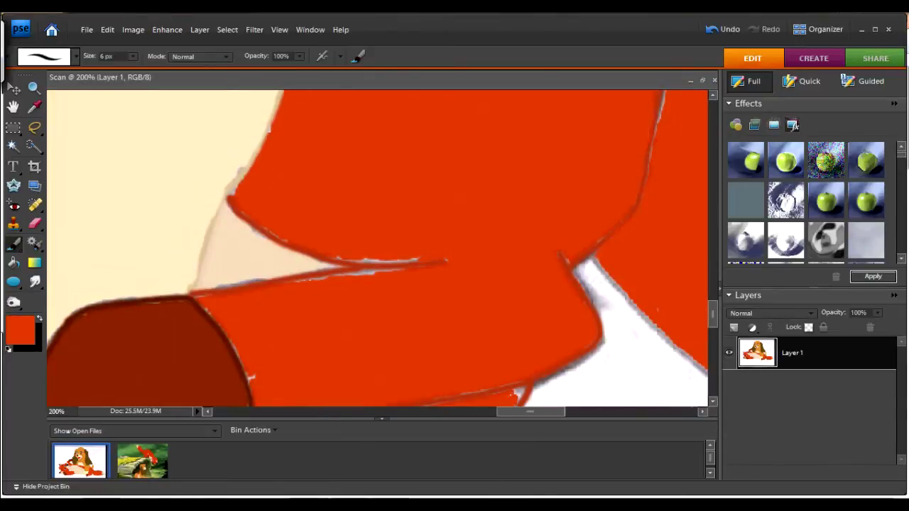
{"action": "scroll", "coordinate": [377, 249], "scroll_direction": "down", "scroll_amount": 3}
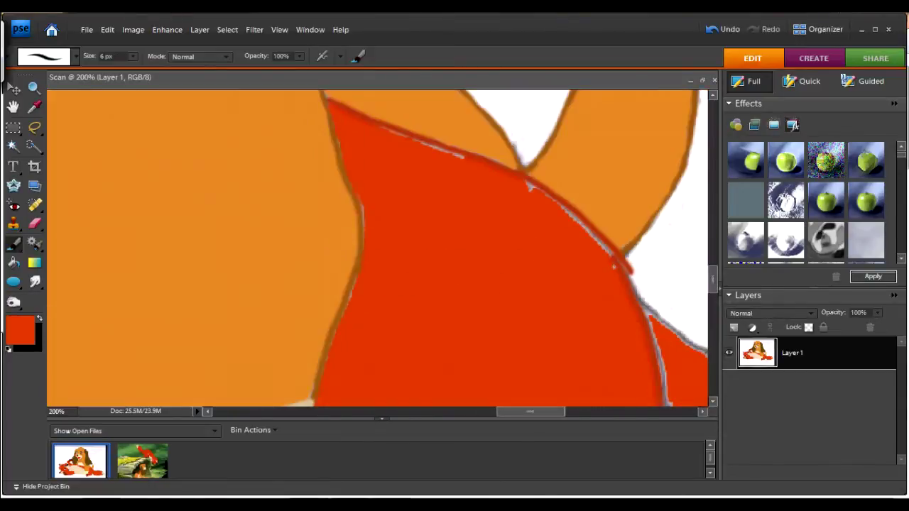